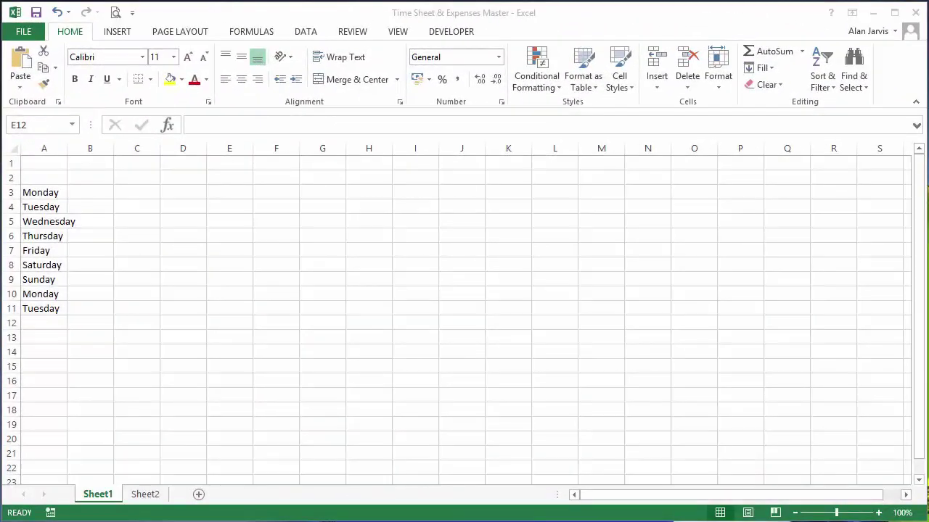
Step: Enter 'Data Entry Screen' in A1 and merge it across A1:E1
left_click(49, 167)
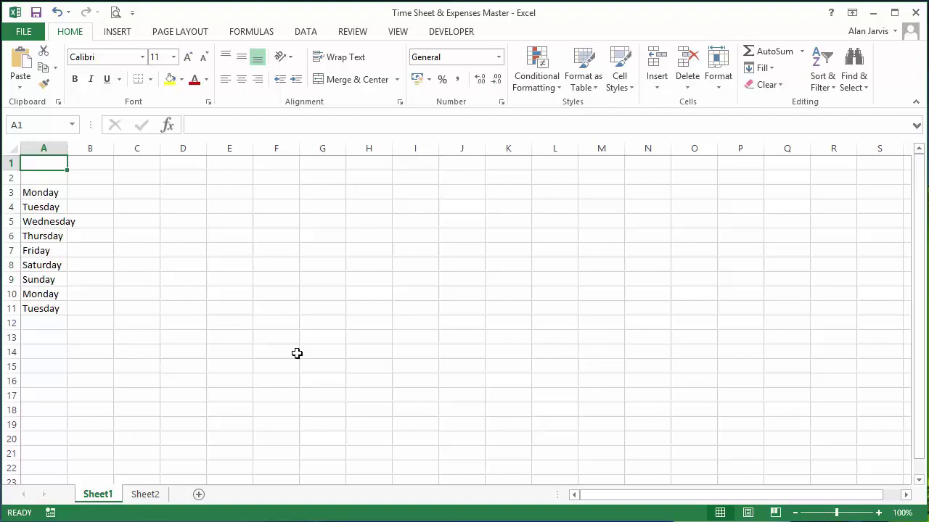
type("Data")
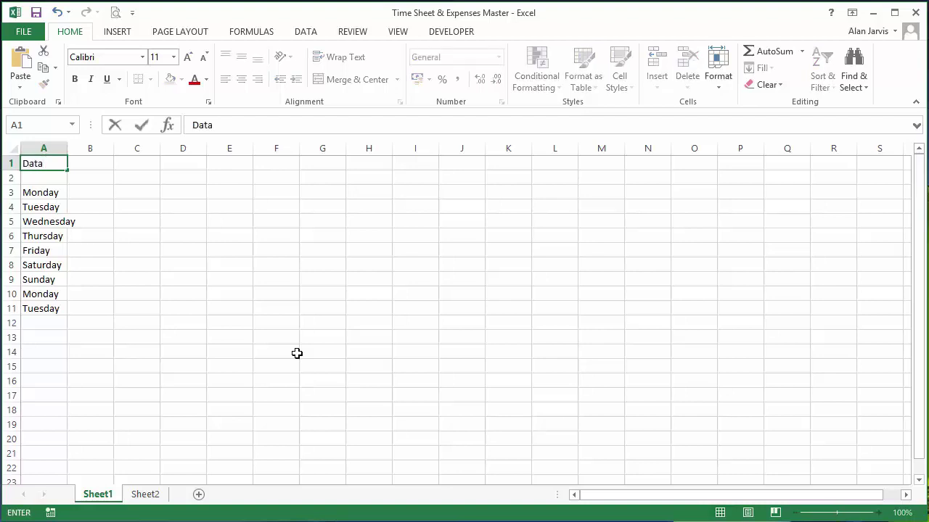
type(" Entry Screen")
key("Return")
key("Up")
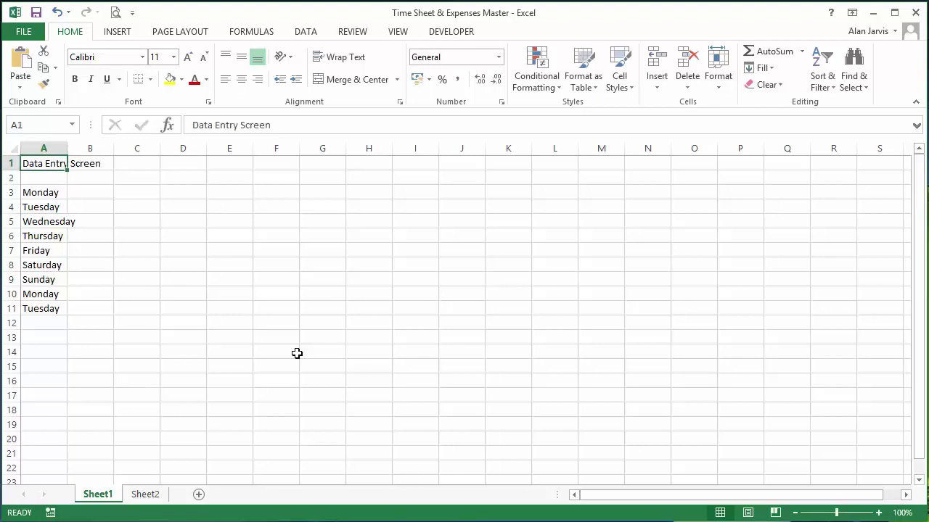
key("shift+Right")
key("shift+Right")
key("shift+Right")
key("shift+Right")
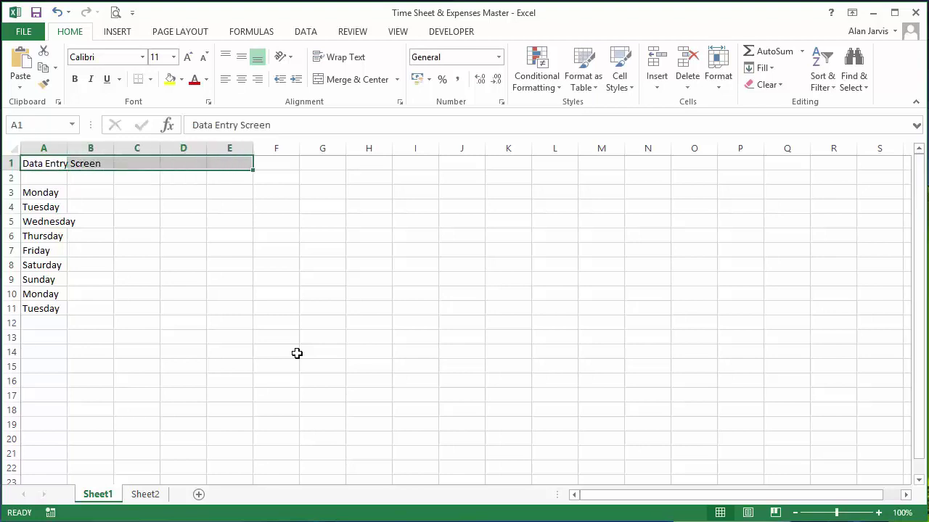
left_click(352, 83)
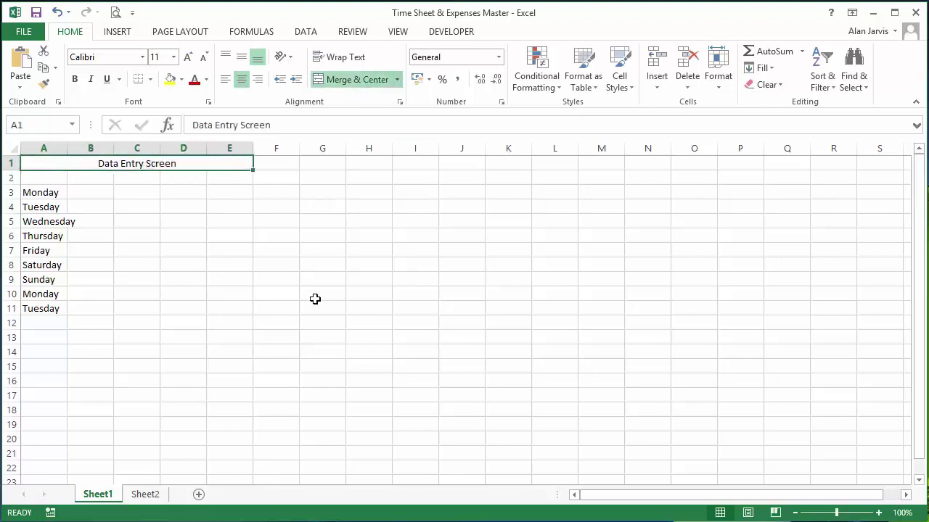
Step: Make the title green, bold, 18 pt and left-aligned
left_click(206, 79)
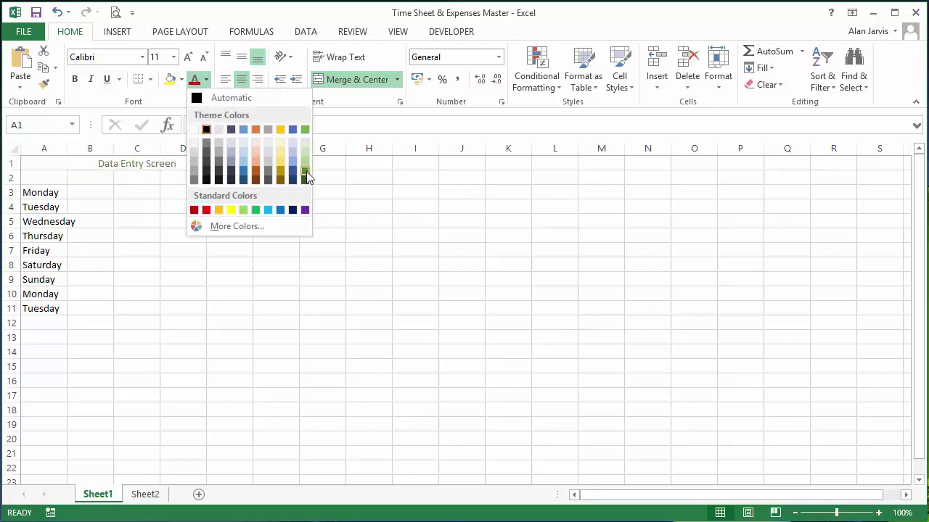
left_click(255, 209)
left_click(75, 79)
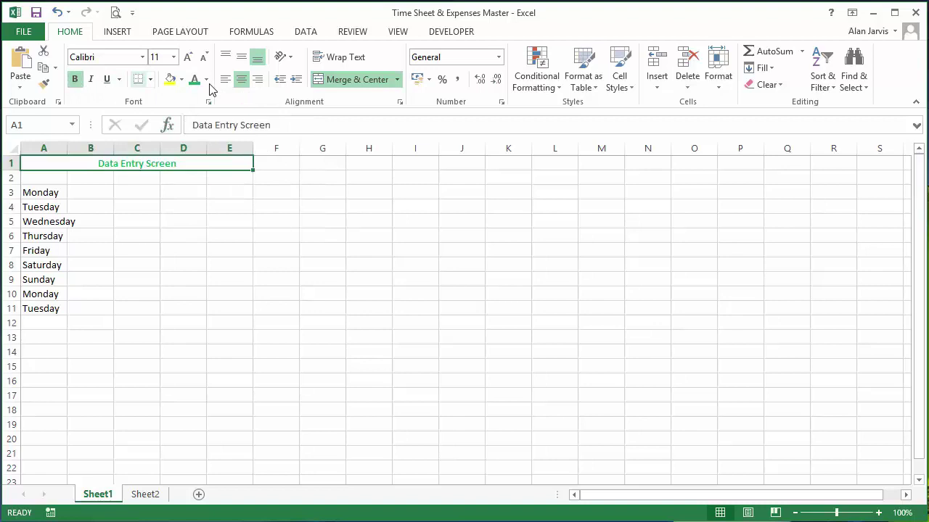
left_click(187, 58)
left_click(188, 58)
left_click(187, 58)
left_click(187, 58)
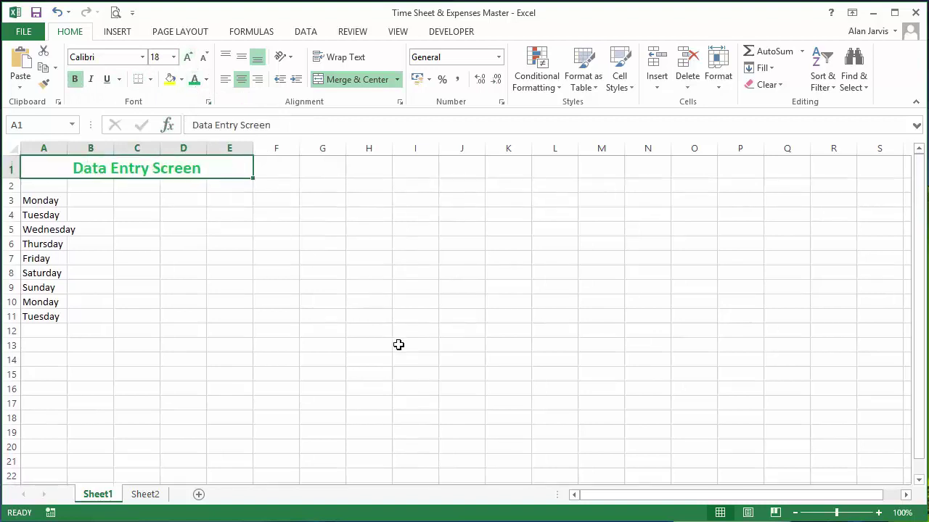
left_click(225, 79)
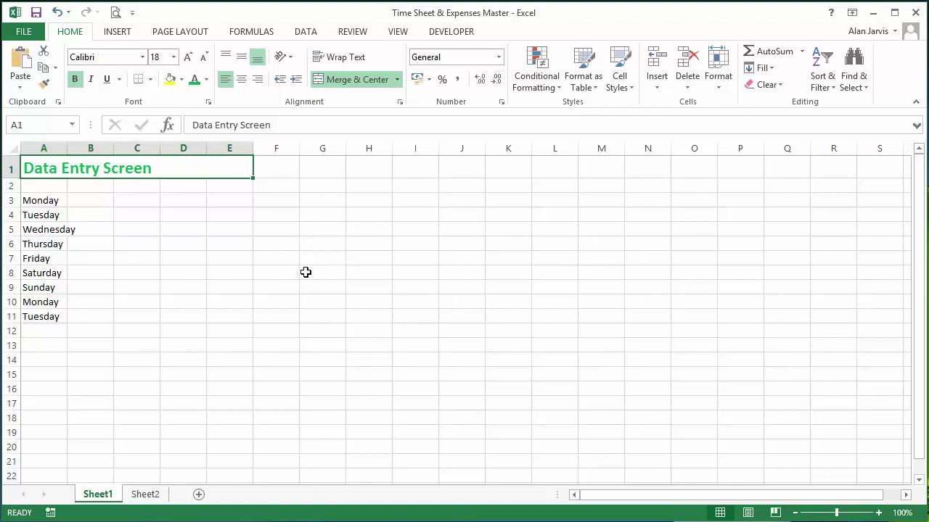
Step: Insert blank rows above row 3, pushing the weekdays down
left_click(11, 200)
right_click(13, 203)
key("i")
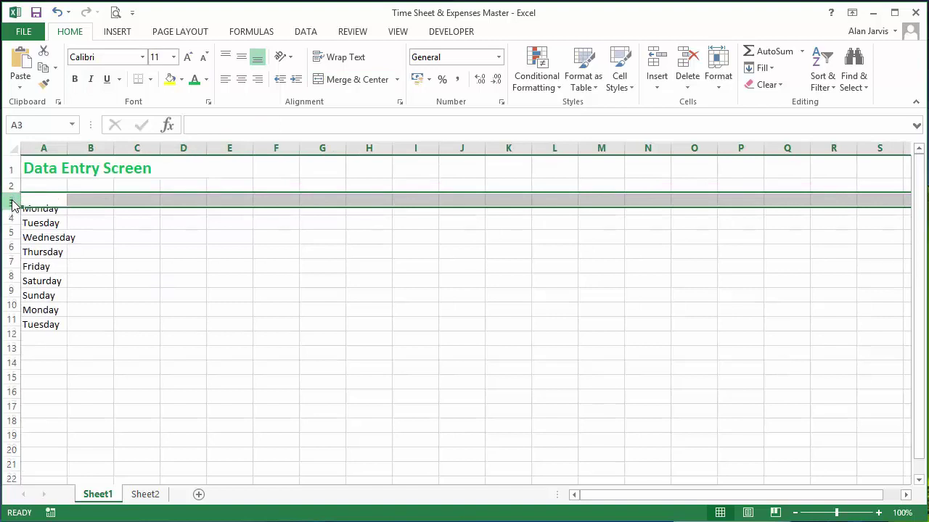
key("F4")
key("F4")
Step: Label cell A3 'Week Ending'
left_click(41, 202)
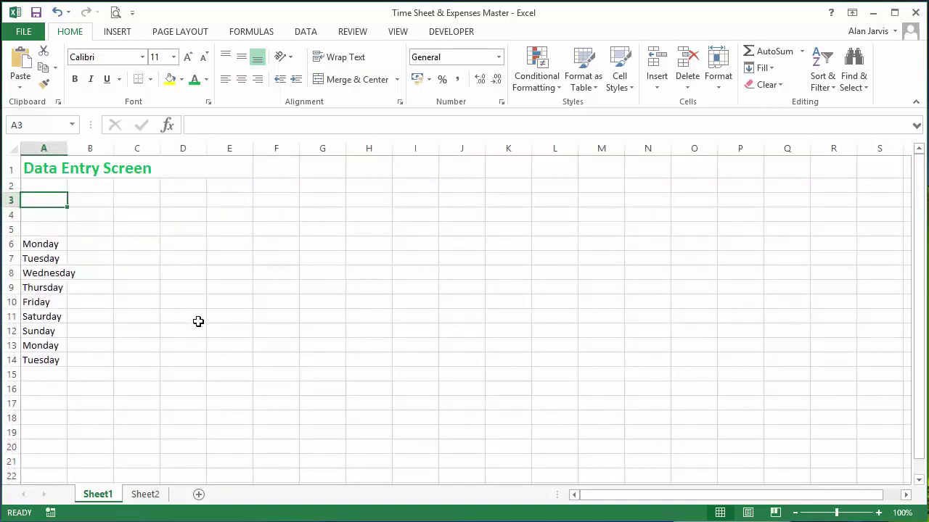
type("We")
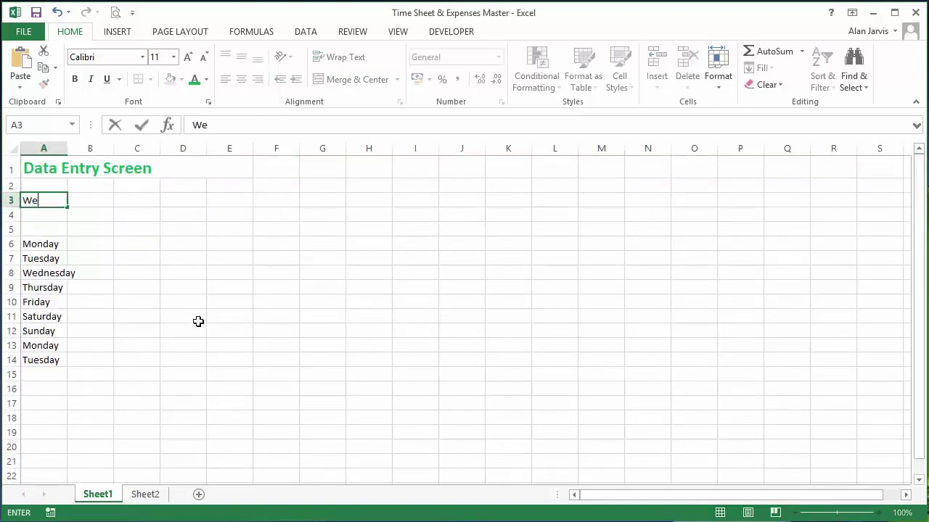
type("ek Ending")
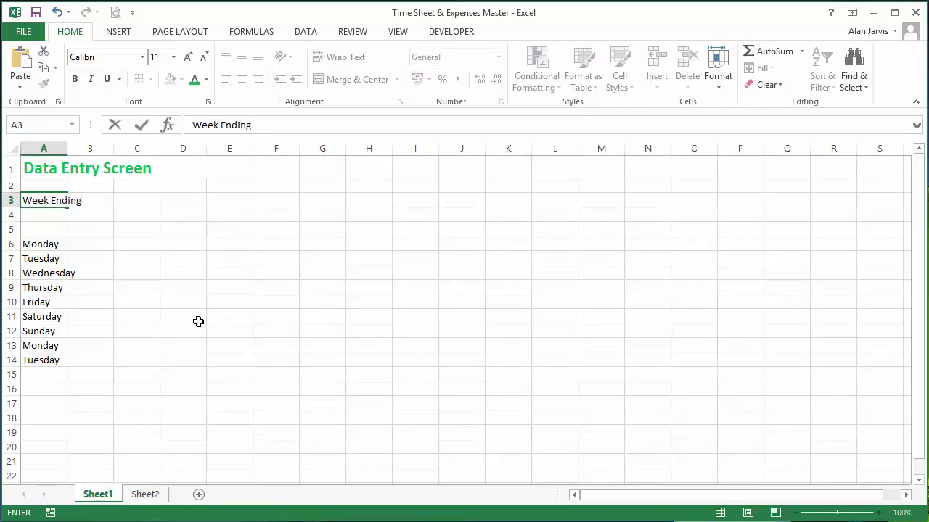
key("Return")
key("Up")
Step: Shade B3 light blue and widen column A to fit the label
key("Right")
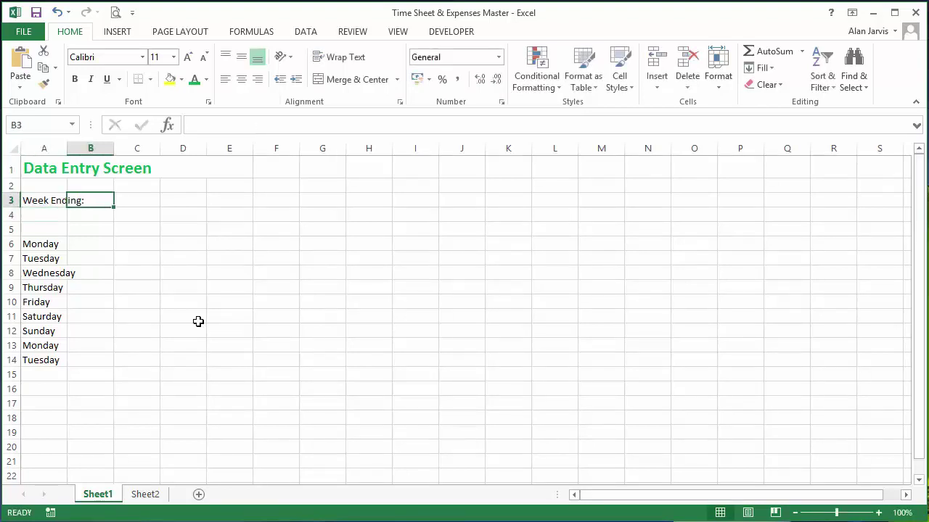
left_click(182, 84)
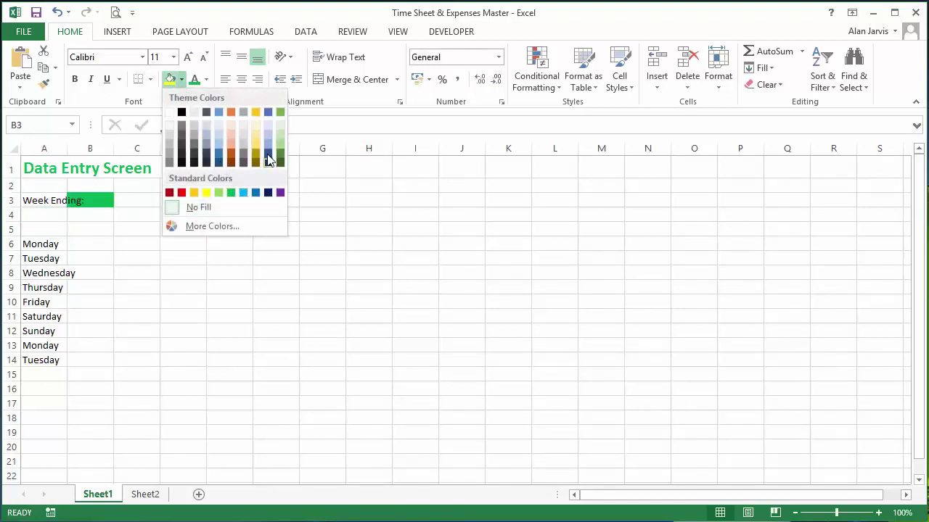
left_click(219, 138)
left_click(112, 217)
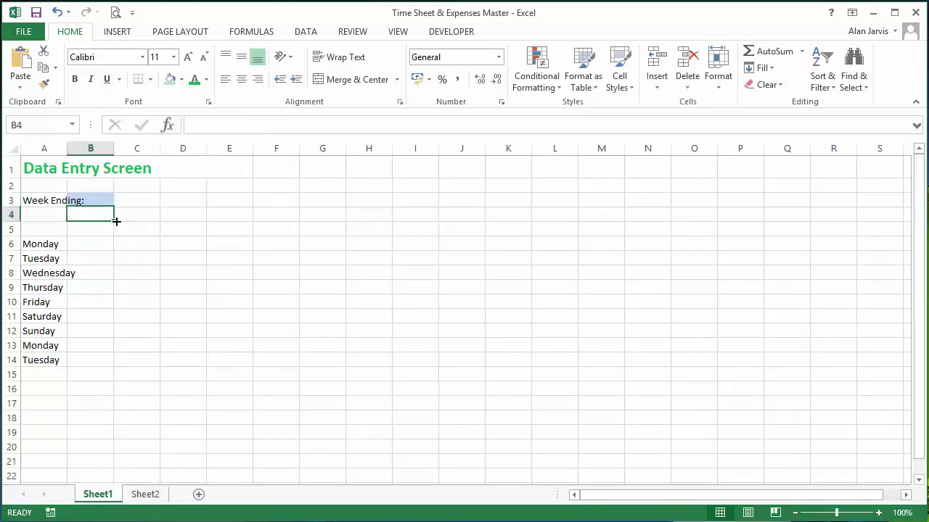
left_click(86, 202)
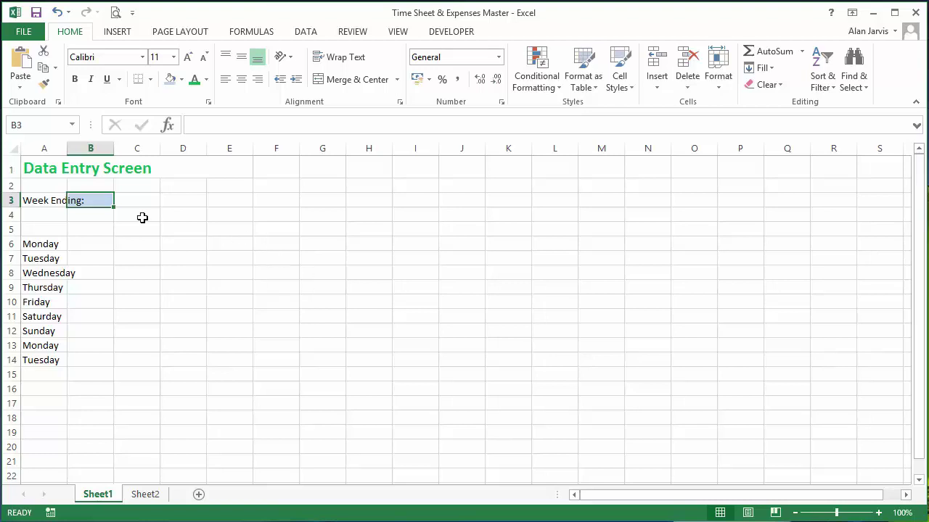
double_click(66, 149)
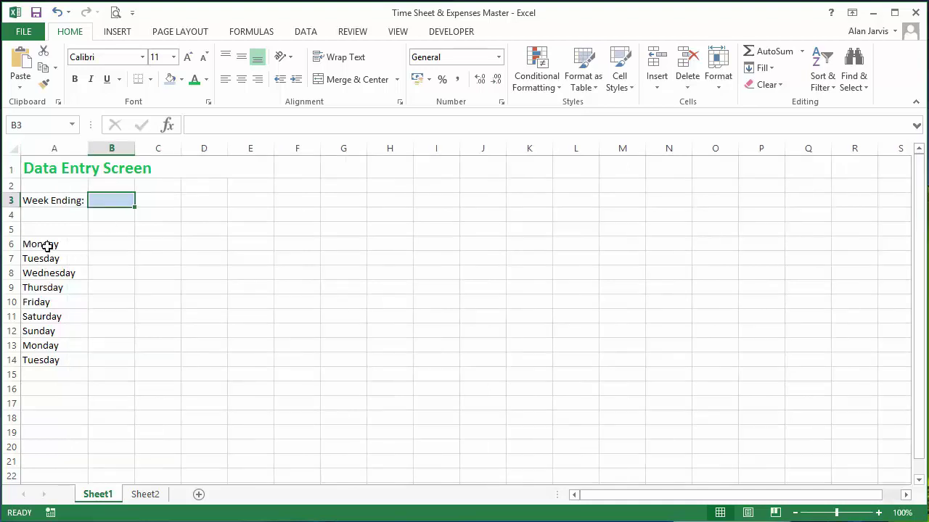
Step: Clear the duplicate Monday and Tuesday entries below Sunday
left_click(49, 246)
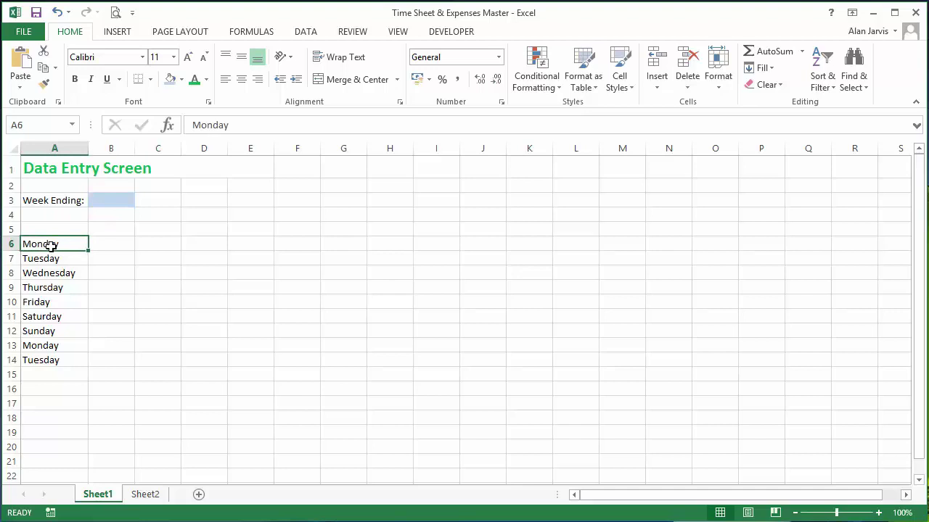
key("Down")
key("Down")
key("Down")
key("Down")
key("Down")
key("Down")
key("Down")
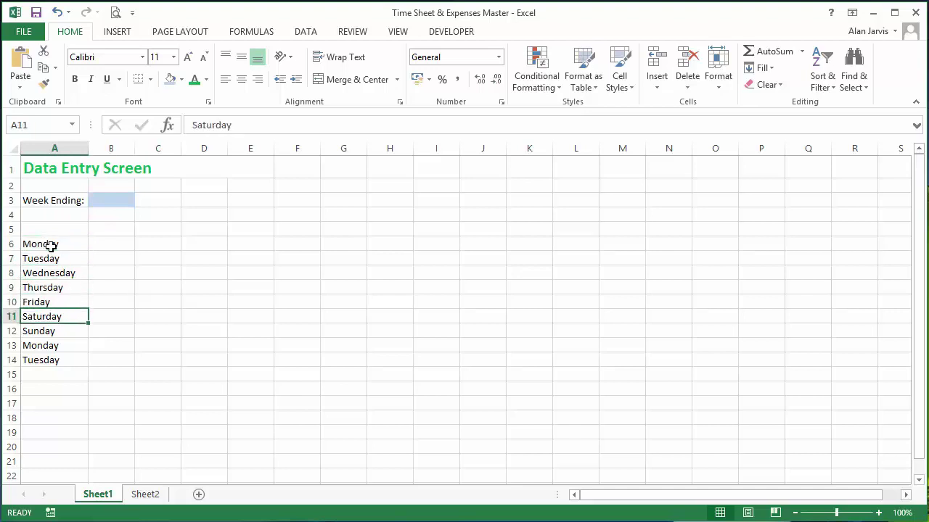
key("shift+Down")
key("shift+Down")
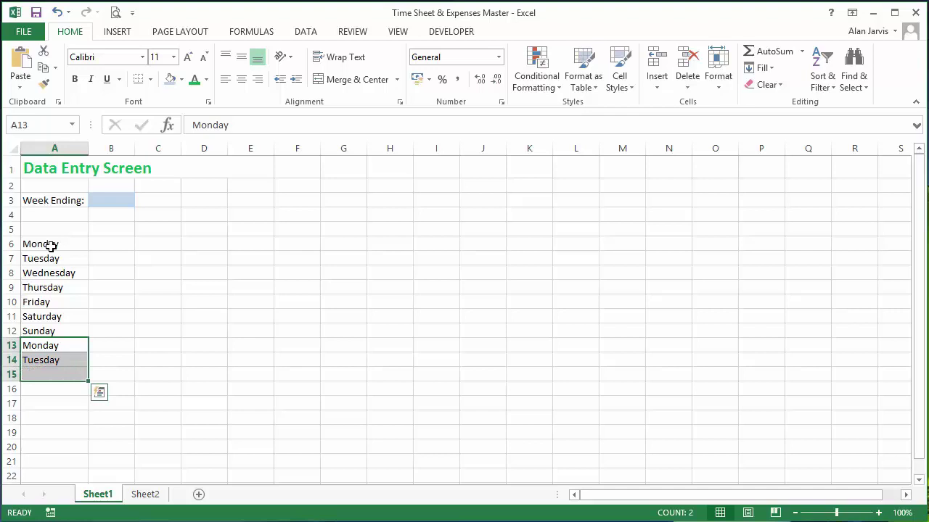
key("Delete")
key("Up")
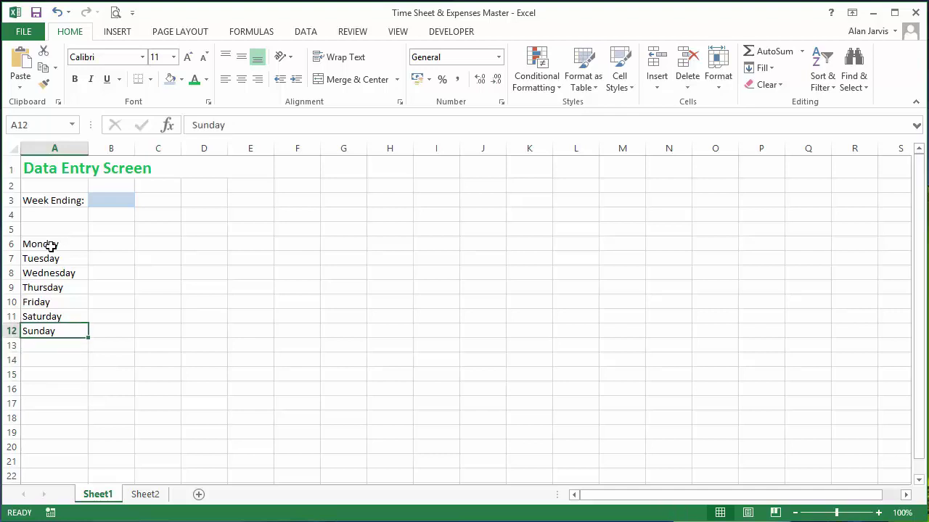
Step: Insert three blank rows above Monday in row 6
right_click(12, 245)
key("i")
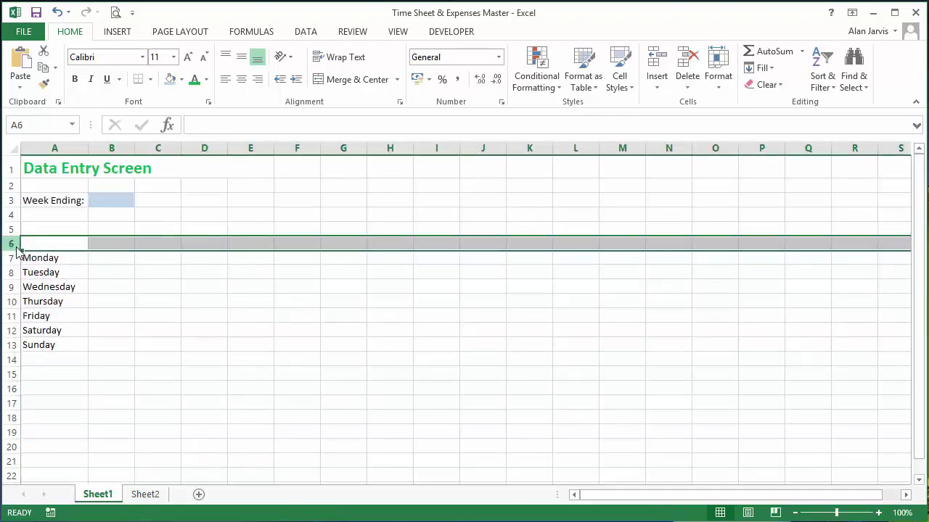
right_click(18, 249)
key("i")
right_click(18, 250)
key("i")
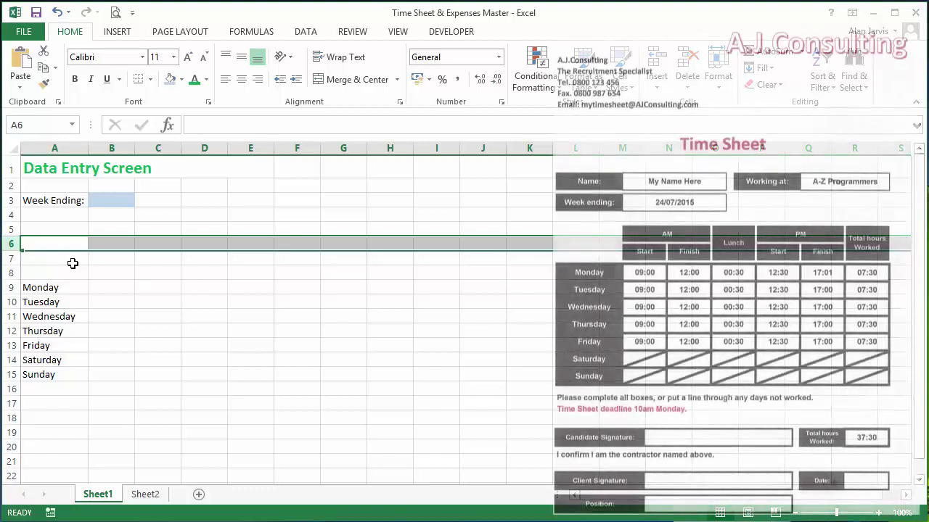
Step: Fill B9:B15, C9:C15, D9:D15 and E9:E15 light blue, column by column
left_click_drag(112, 287, 124, 379)
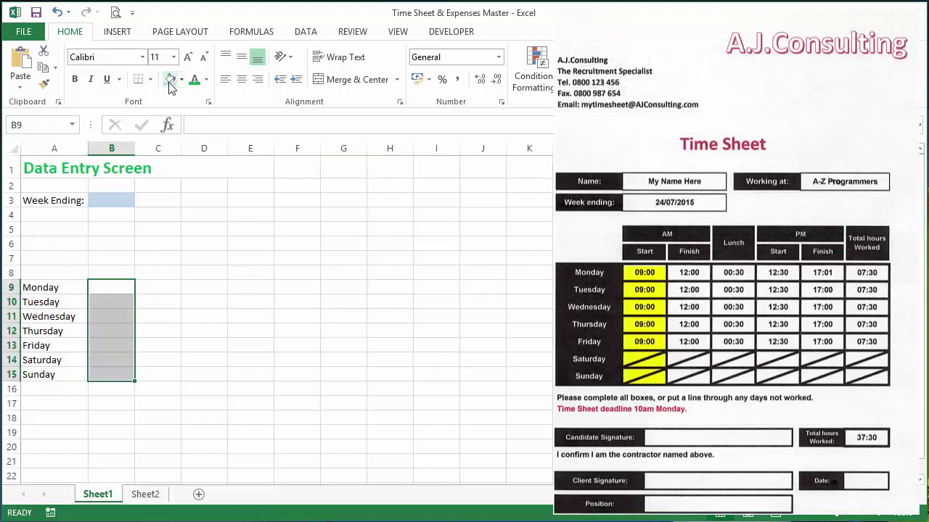
left_click(170, 79)
left_click_drag(161, 289, 160, 375)
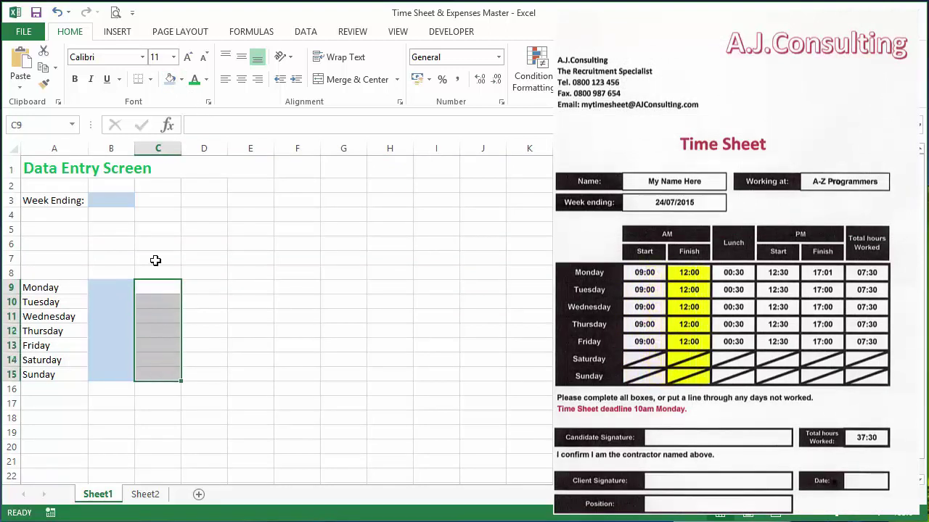
left_click(170, 79)
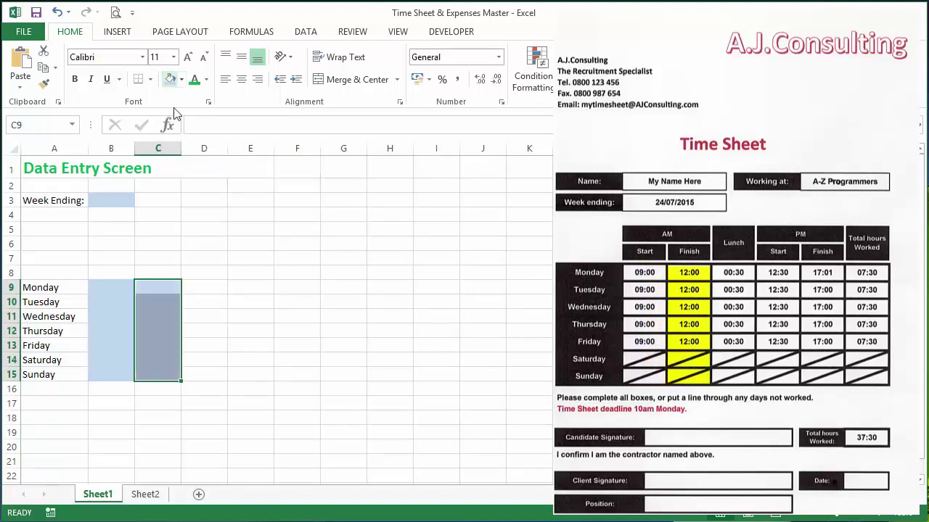
left_click(207, 288)
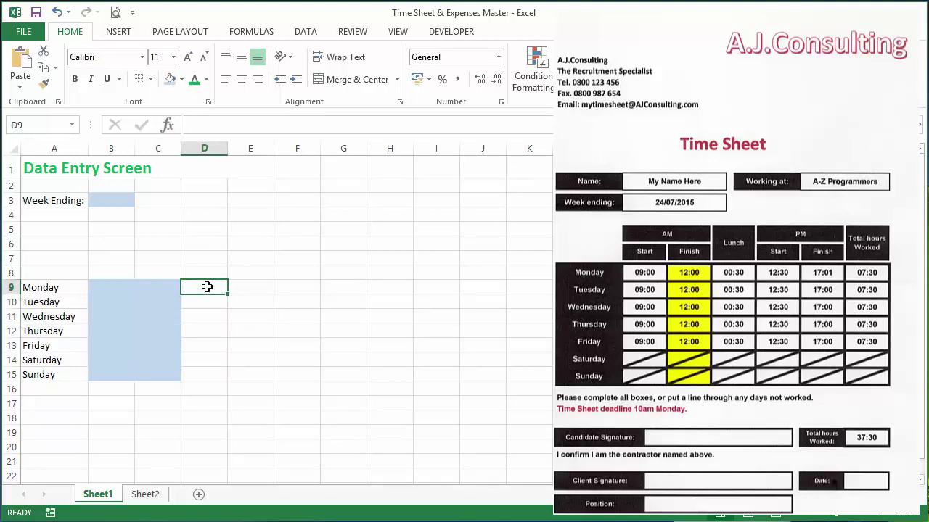
left_click_drag(206, 287, 208, 369)
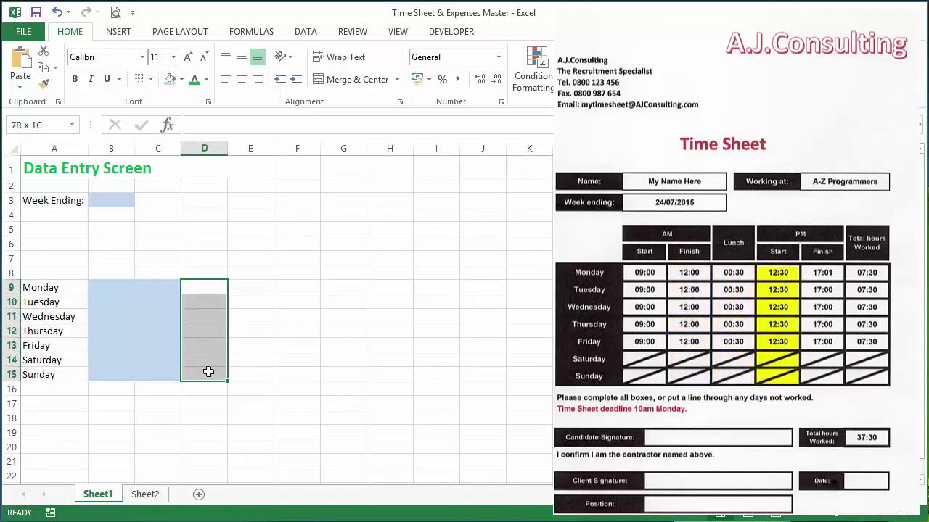
left_click(170, 79)
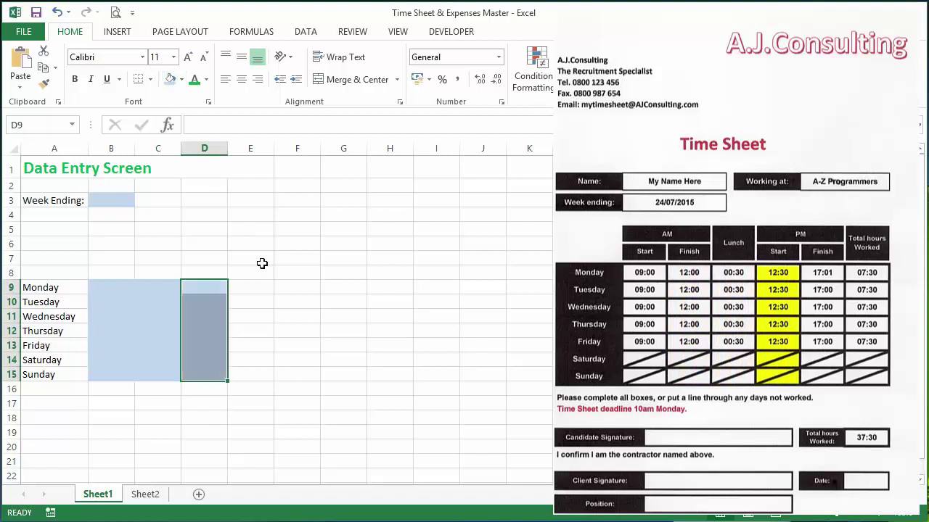
left_click_drag(257, 287, 254, 372)
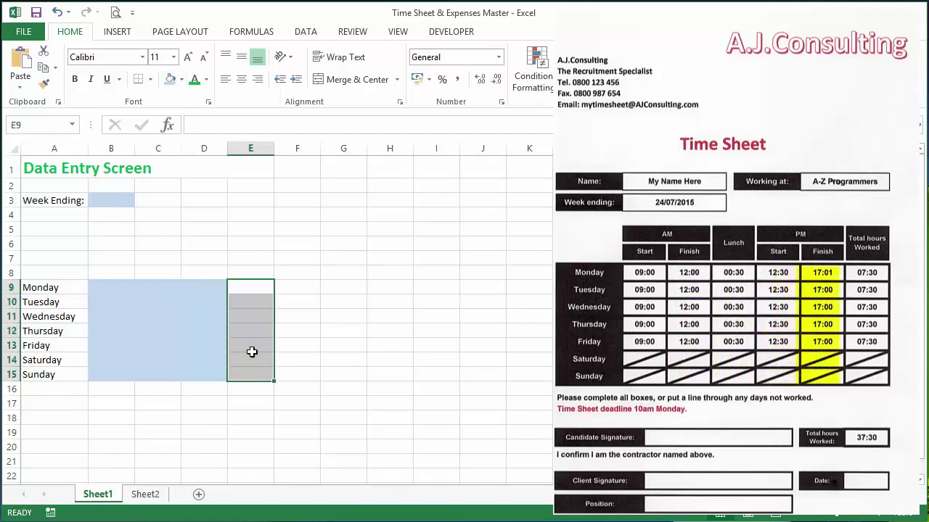
left_click(170, 79)
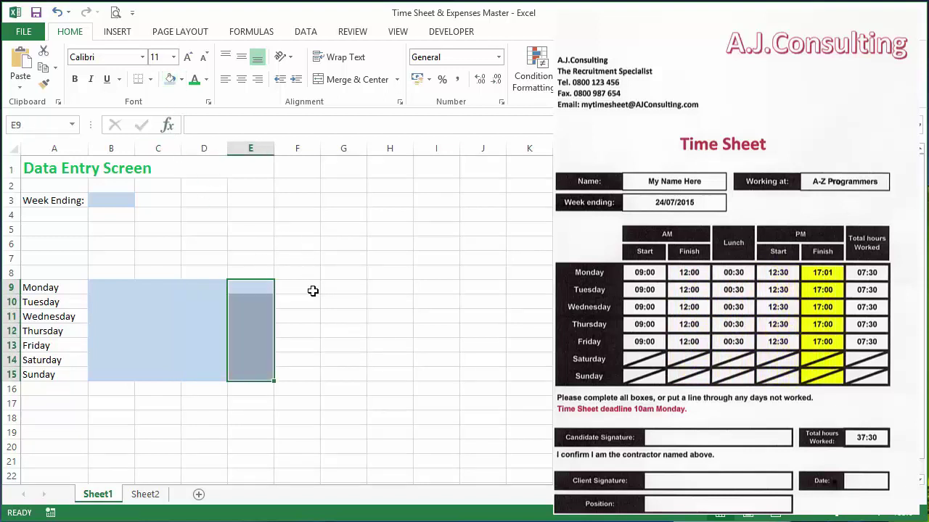
left_click(118, 261)
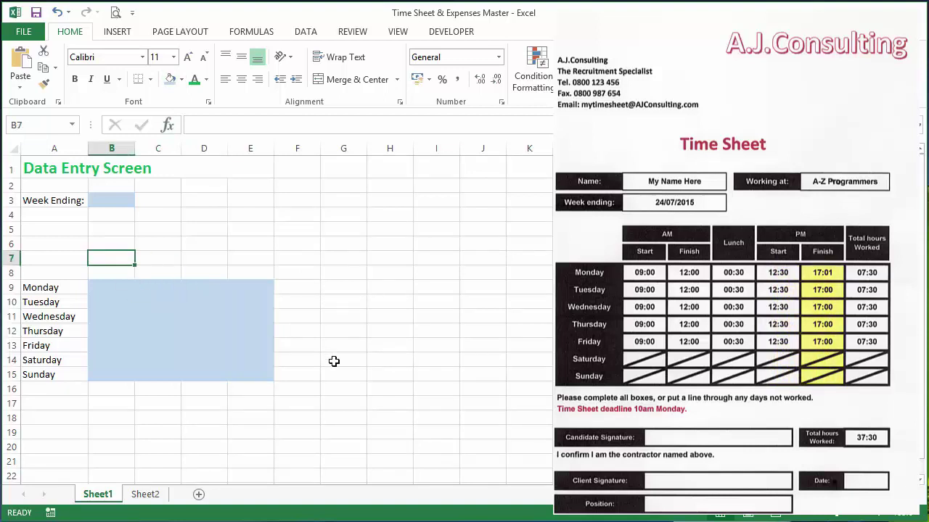
Step: Enter 'Start' in B7 and 'Finish' in C7
type("S")
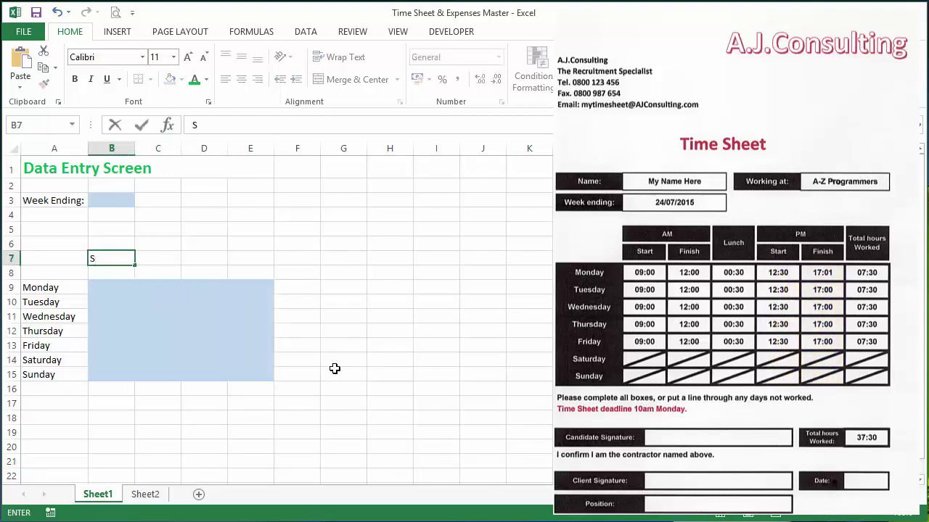
type("tart")
key("Tab")
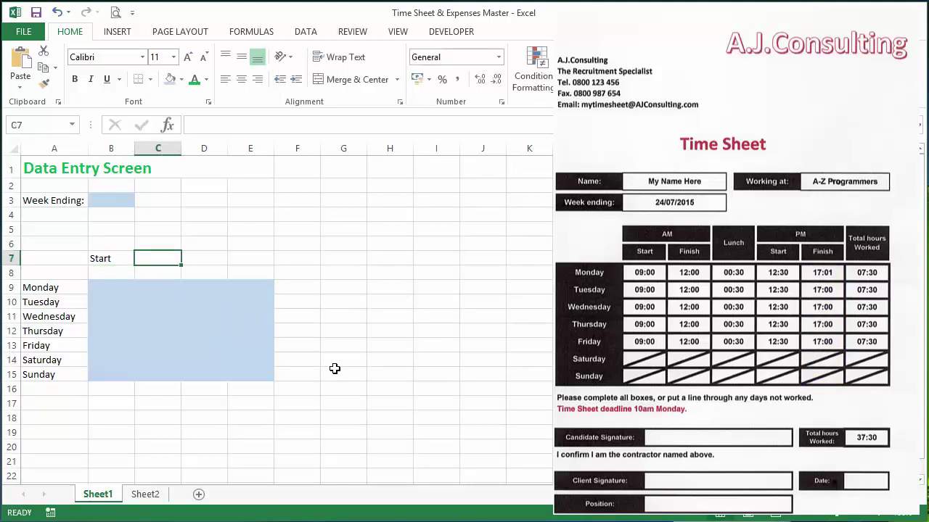
type("Finish")
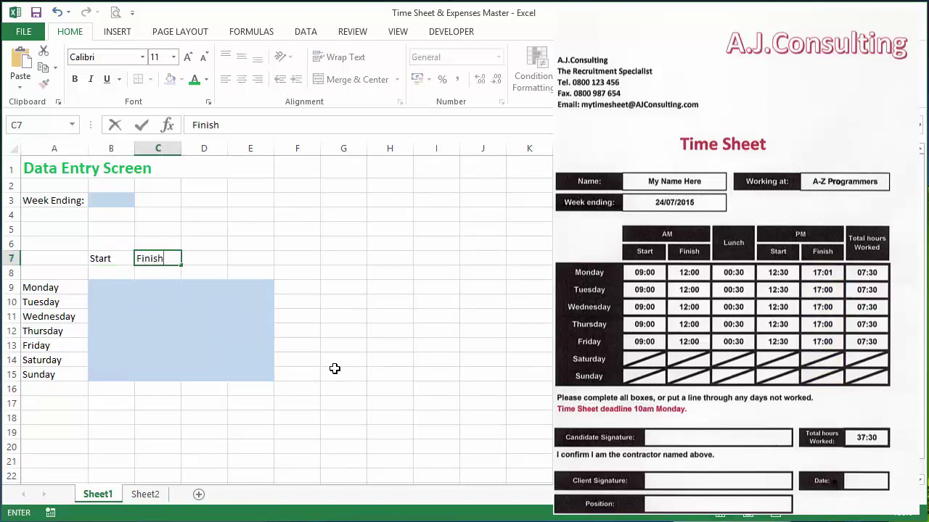
key("Left")
key("Left")
Step: Copy the Start/Finish pair from B7:C7 into D7:E7
key("Right")
key("shift+Right")
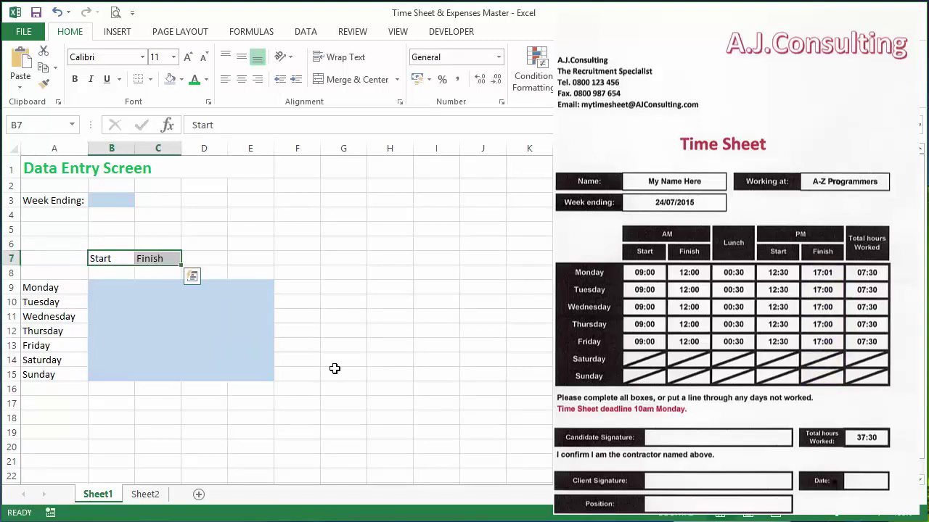
key("ctrl+c")
key("Right")
key("Right")
key("Return")
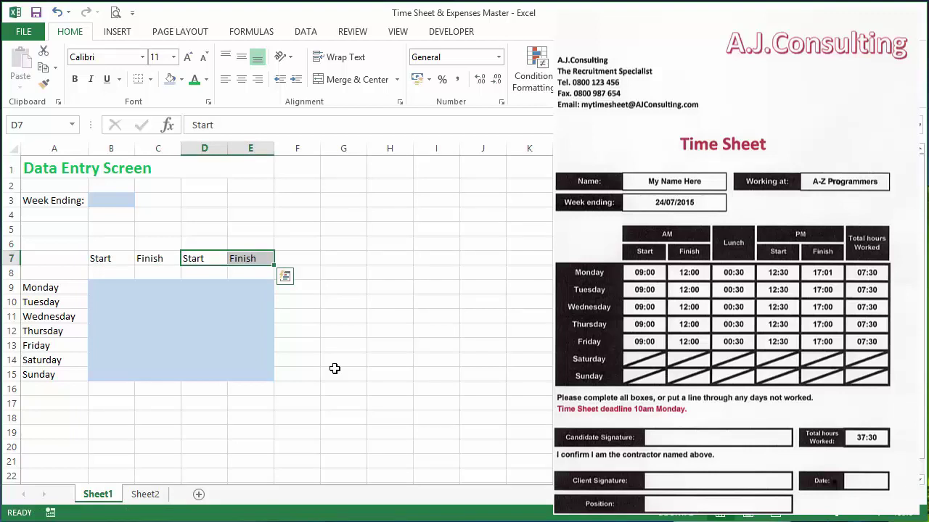
key("Left")
key("Left")
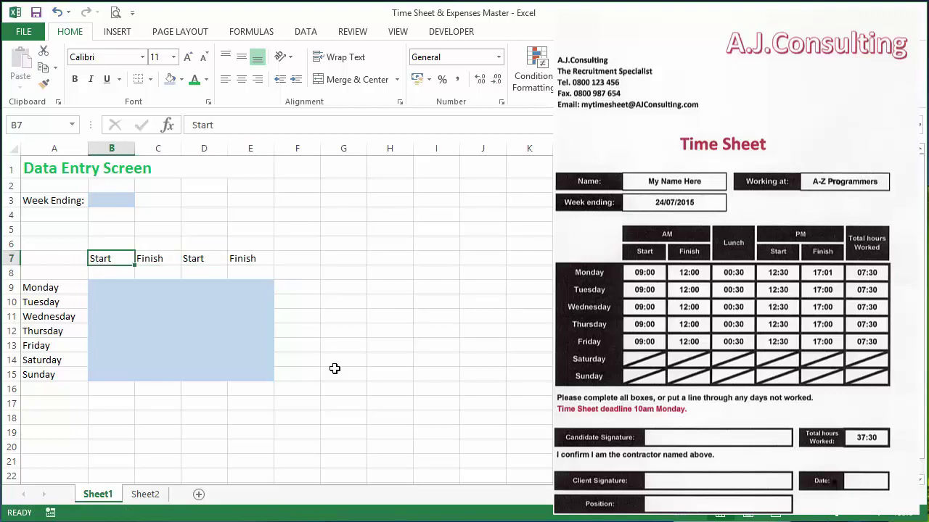
key("shift+Right")
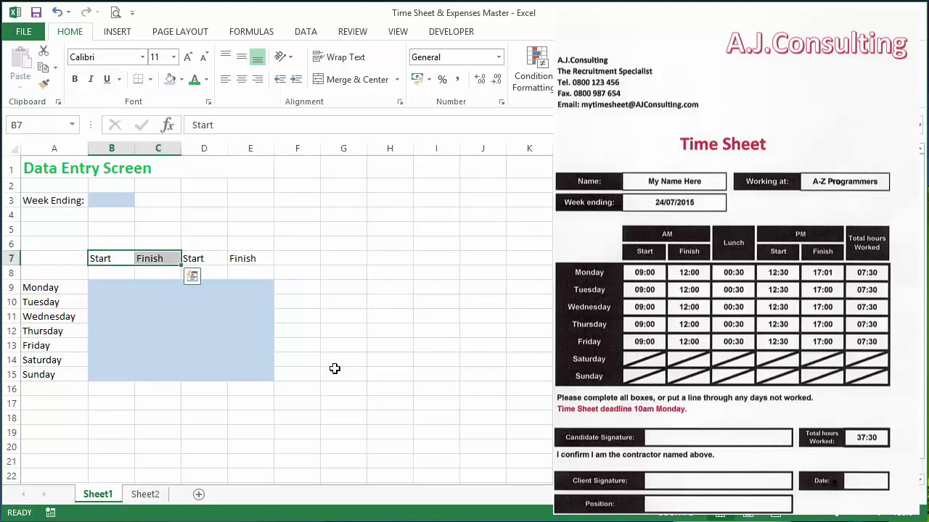
Step: Centre the Start/Finish headers in B7:C7 and D7:E7
left_click(241, 79)
left_click(218, 260)
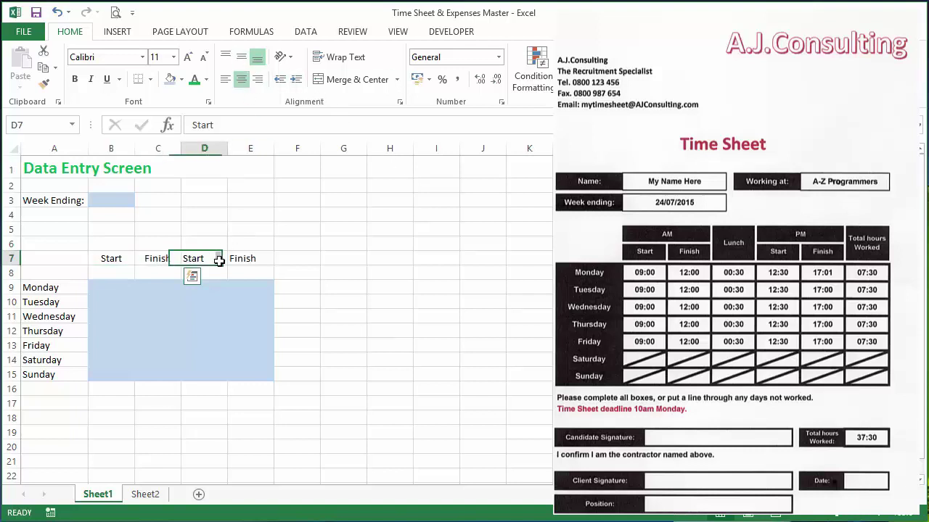
left_click_drag(218, 260, 245, 258)
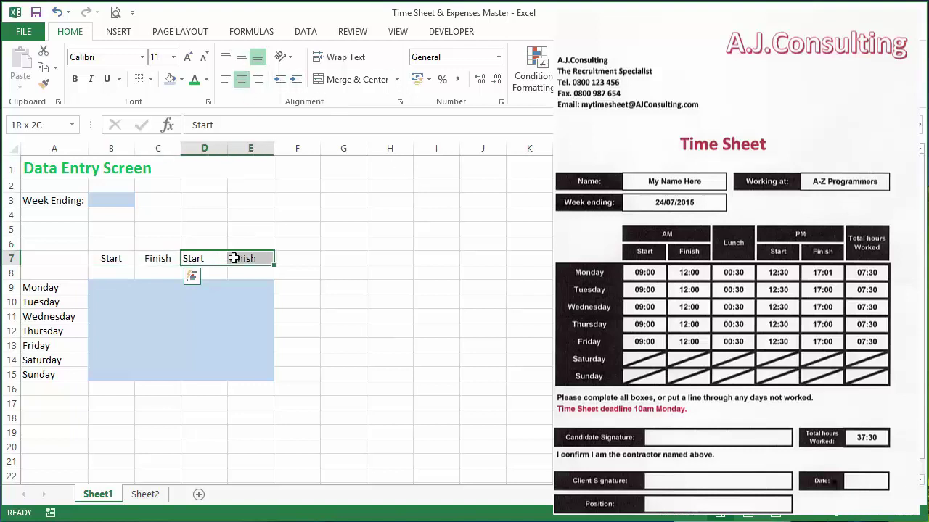
left_click(241, 80)
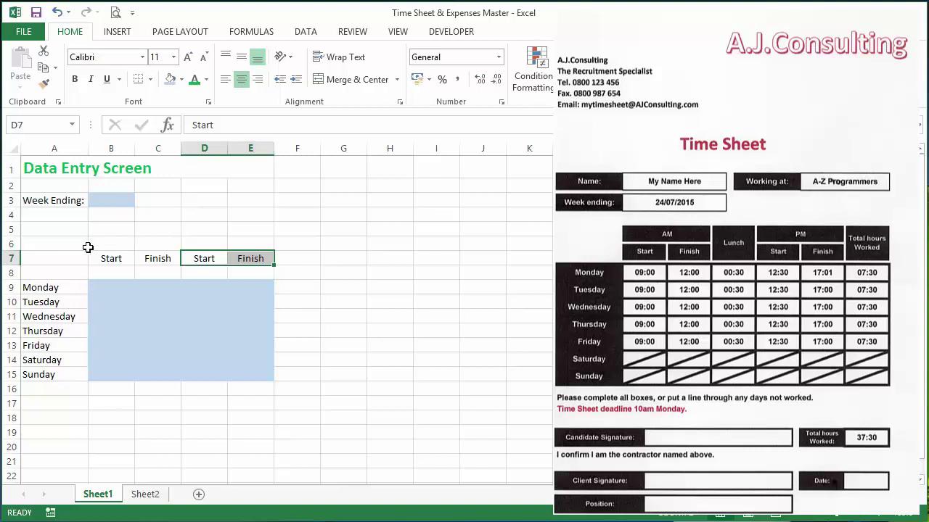
Step: Merge B6:E6 and enter the heading 'Working Hours'
left_click_drag(105, 244, 243, 241)
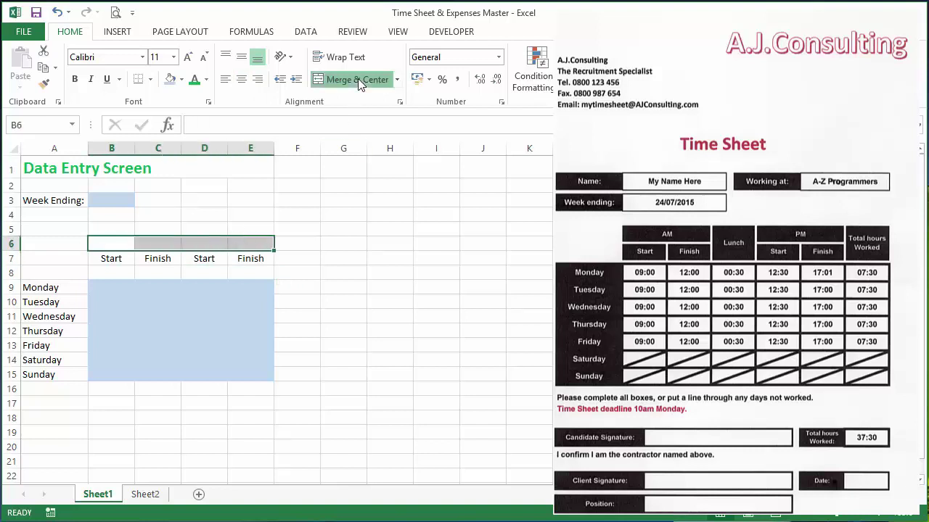
left_click(359, 80)
type("Wor")
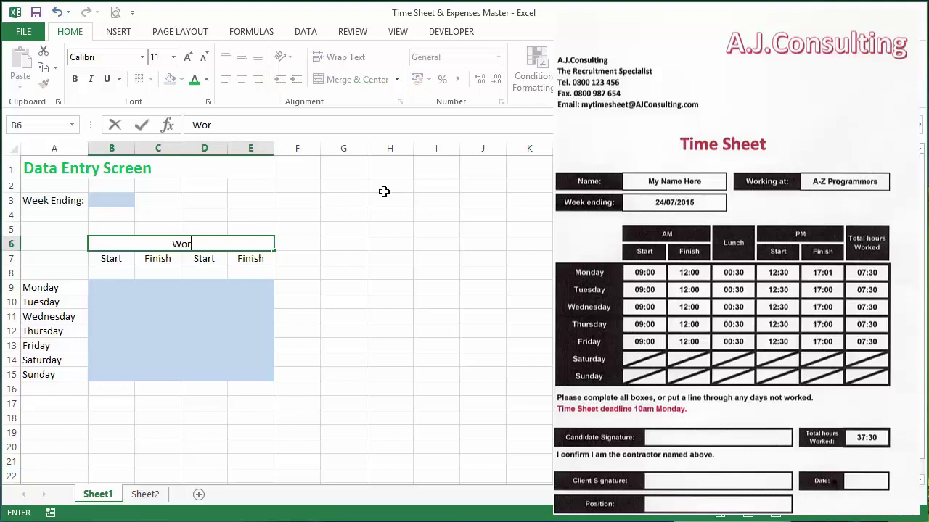
type("king Hours")
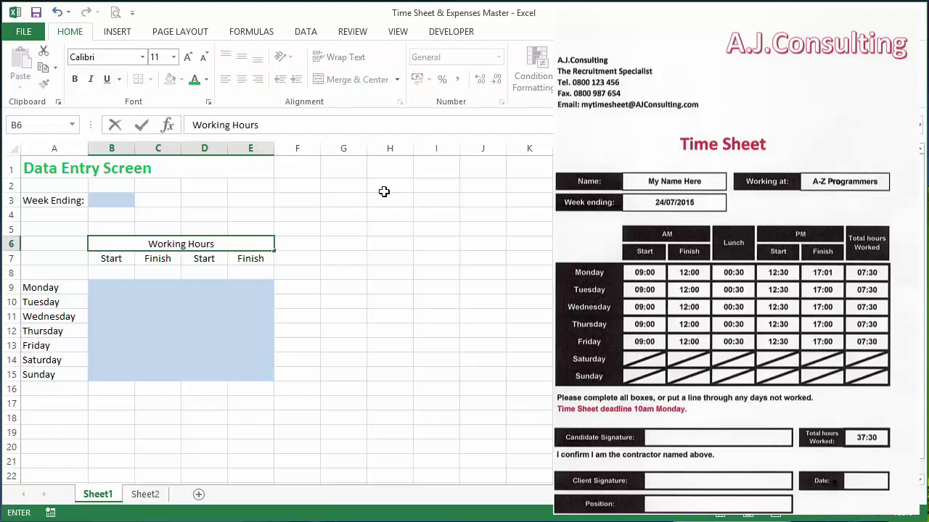
key("Return")
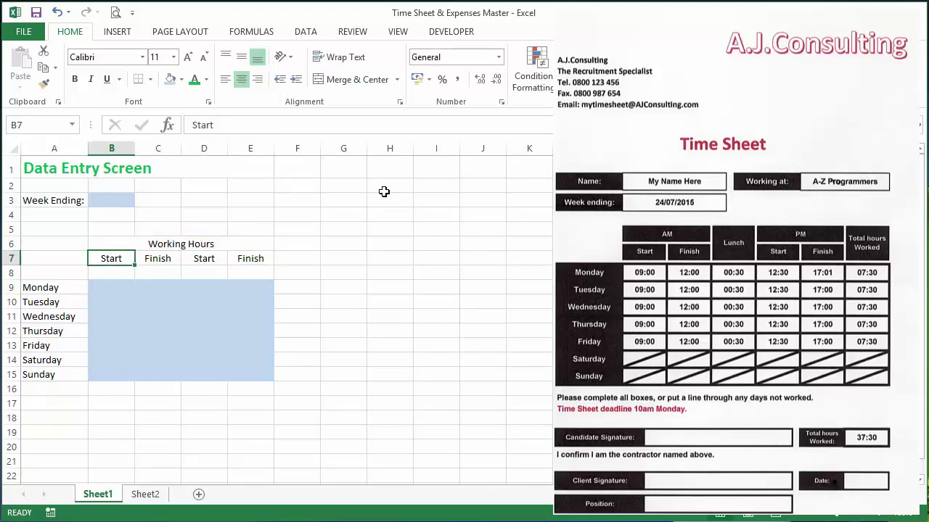
Step: Delete the empty row 5 above the Working Hours heading
key("Up")
key("Up")
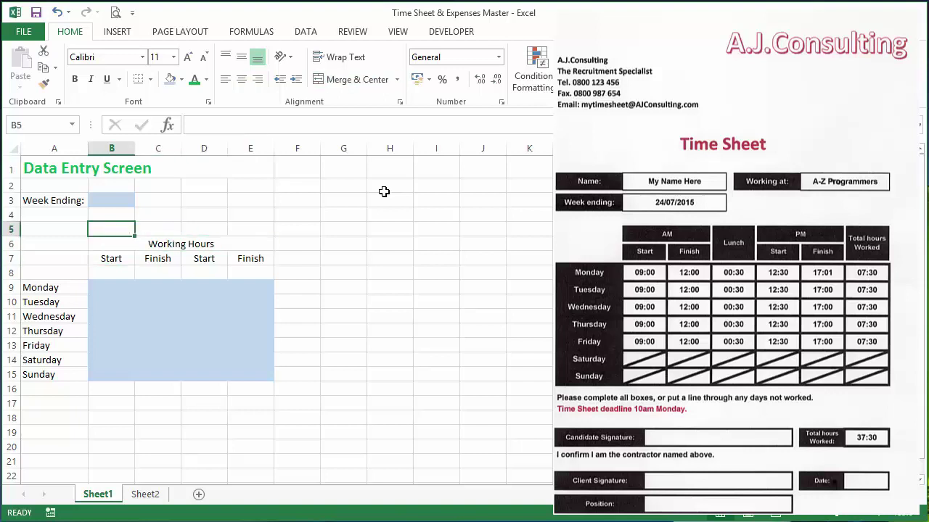
right_click(10, 229)
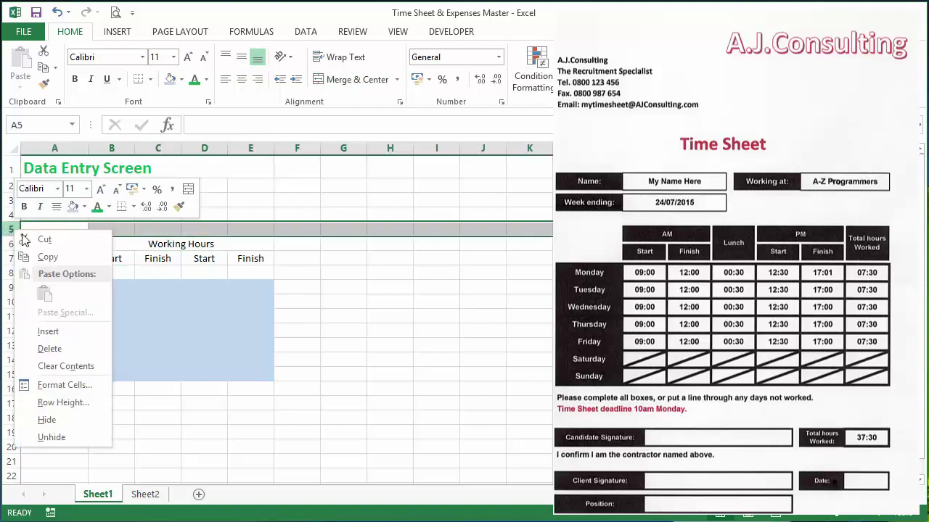
left_click(60, 349)
left_click(185, 404)
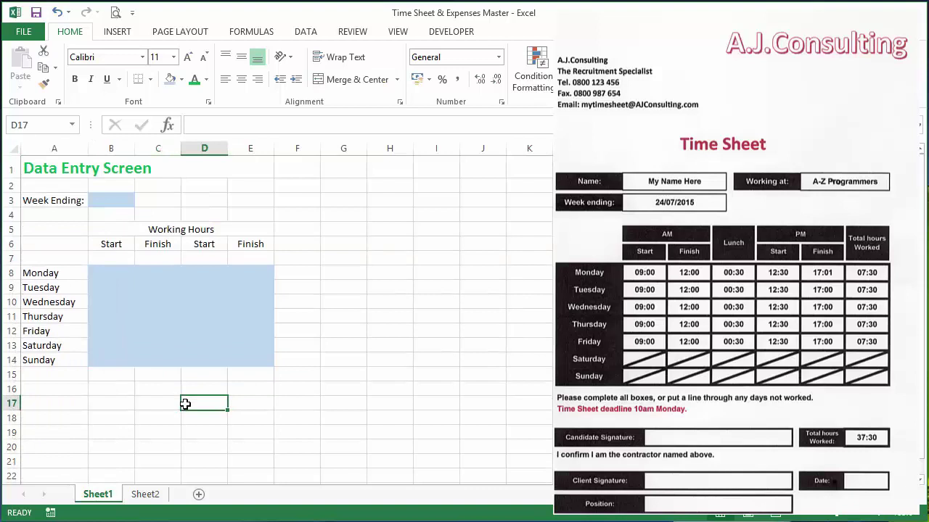
key("Left")
key("Left")
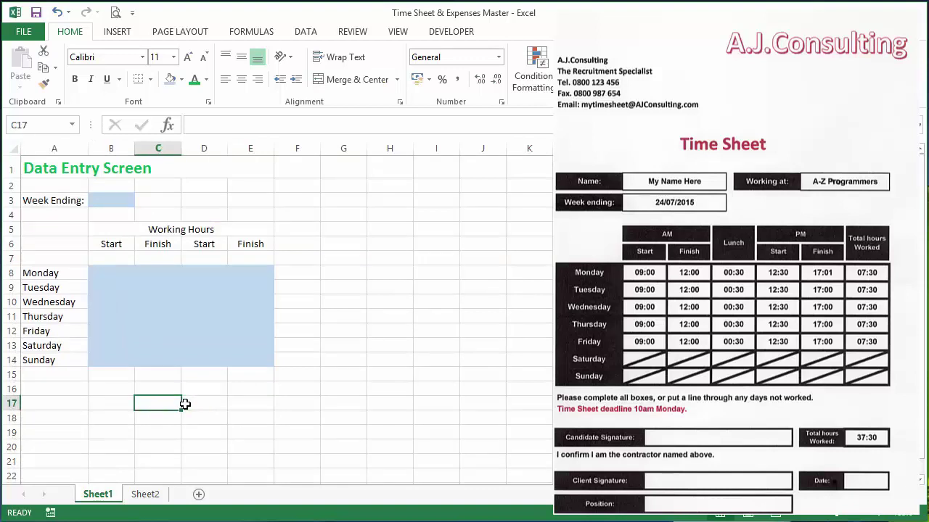
key("Up")
key("Up")
key("Up")
key("Up")
key("Up")
key("Up")
key("Up")
key("Up")
key("Up")
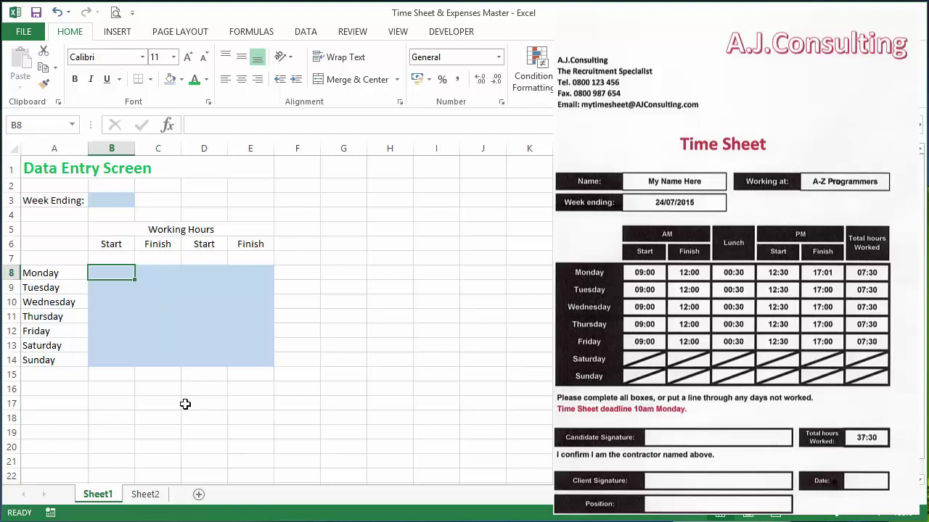
left_click(128, 200)
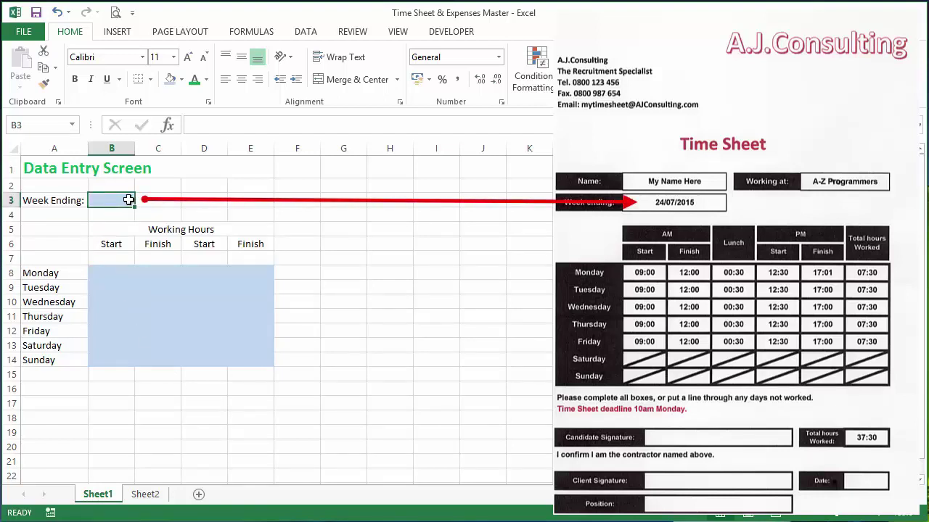
left_click(112, 273)
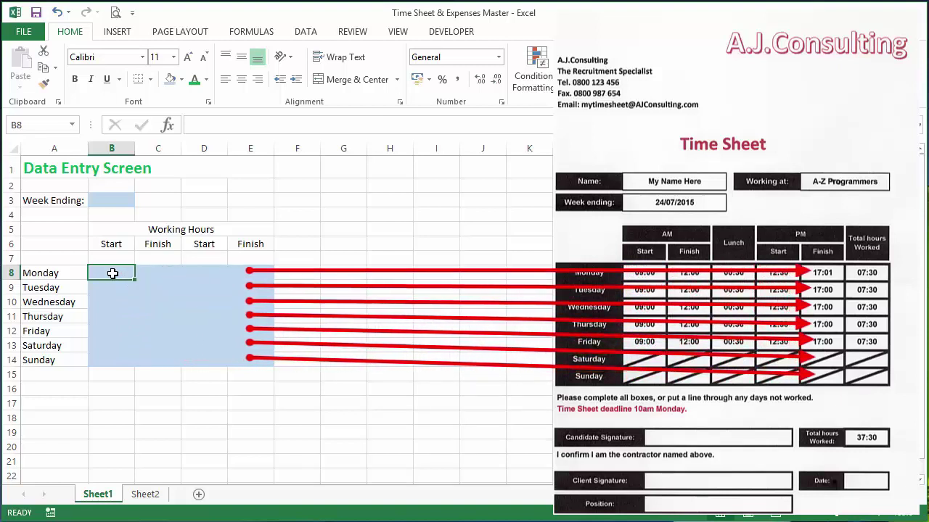
Step: Insert a row above Start/Finish and enter 'AM' merged across B6:C6
right_click(12, 246)
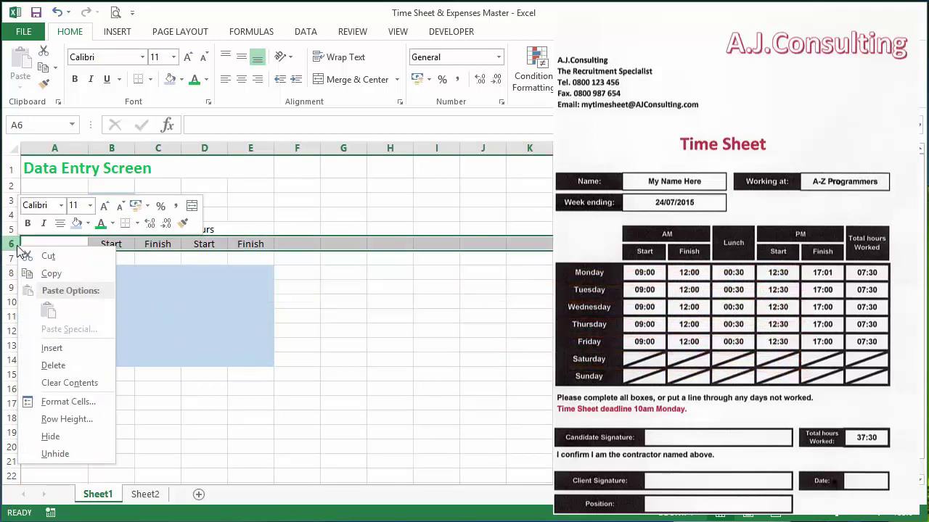
left_click(51, 348)
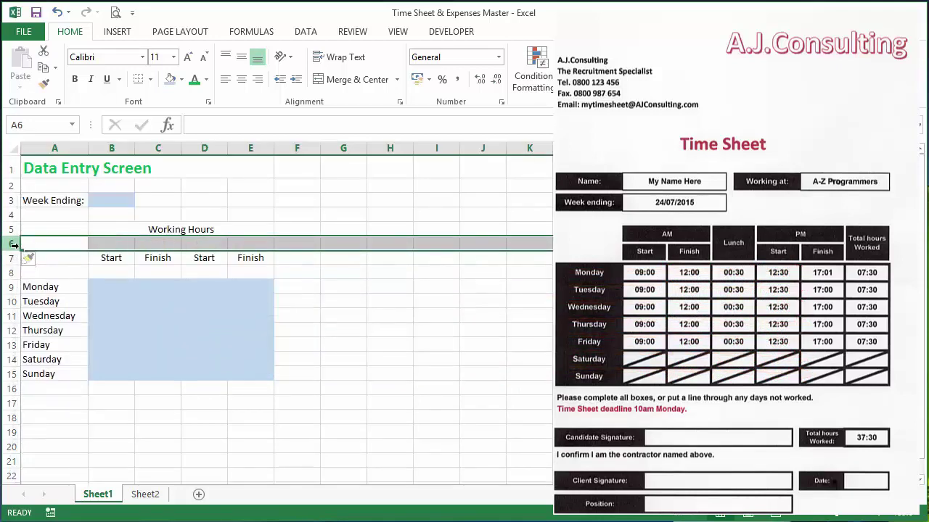
left_click_drag(120, 247, 154, 247)
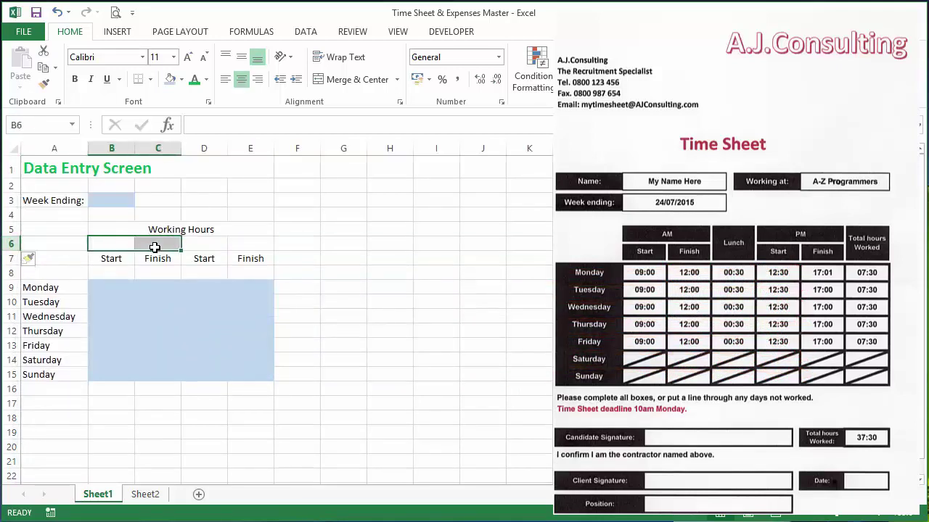
left_click(374, 80)
type("AM")
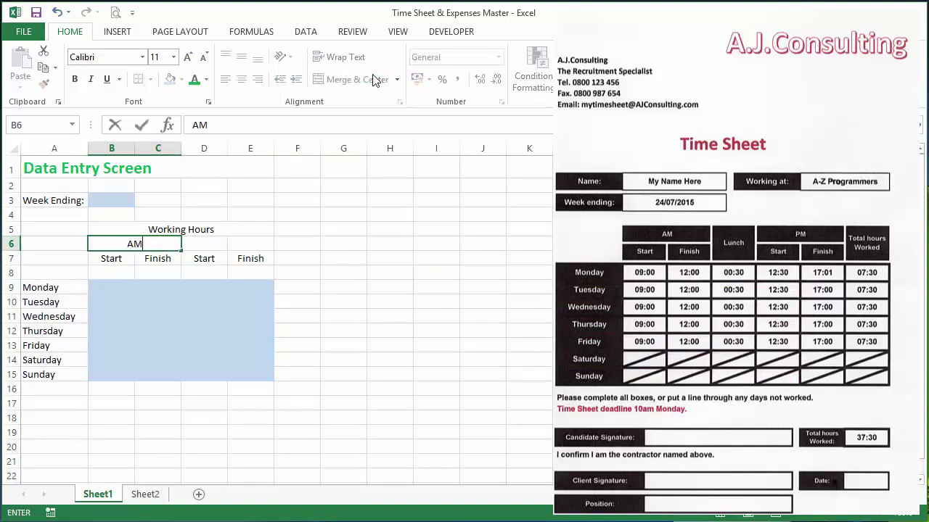
key("Tab")
Step: Copy the merged AM cell to D6:E6 and change it to 'PM'
key("Left")
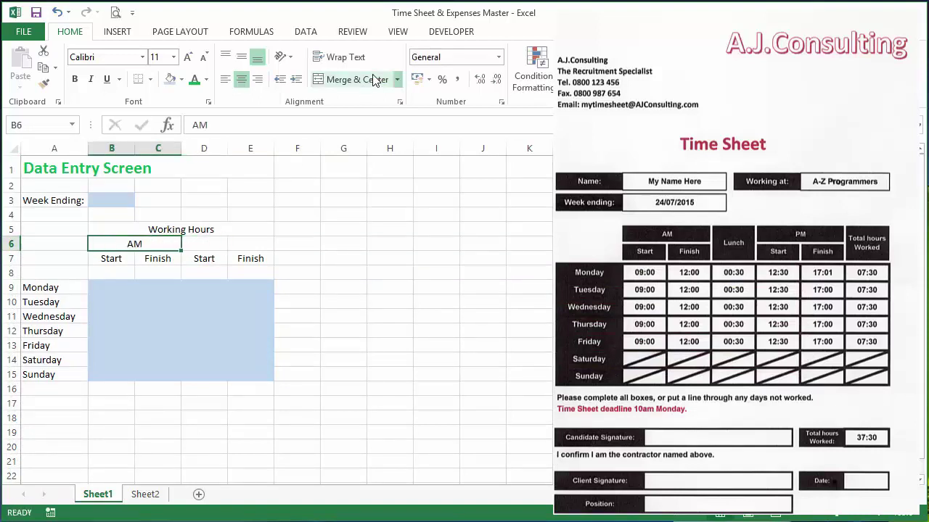
key("ctrl+c")
key("Right")
key("Return")
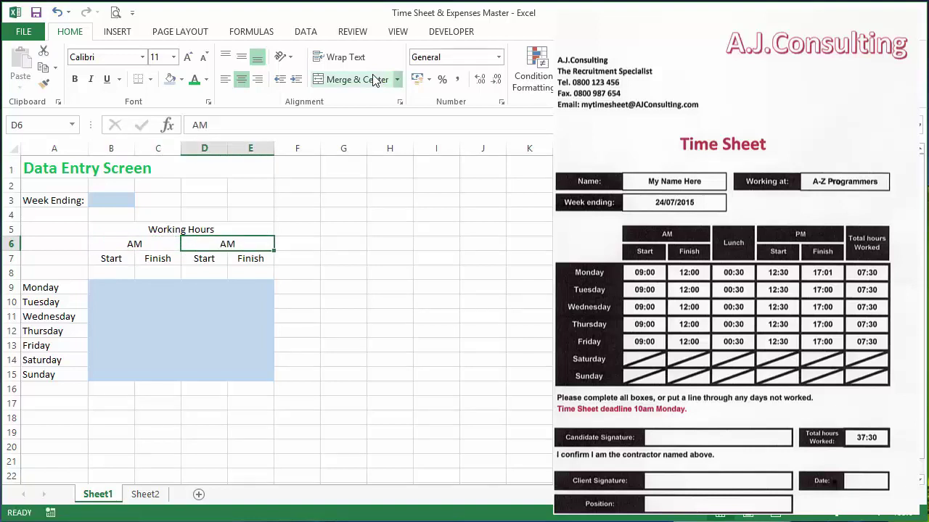
type("P<")
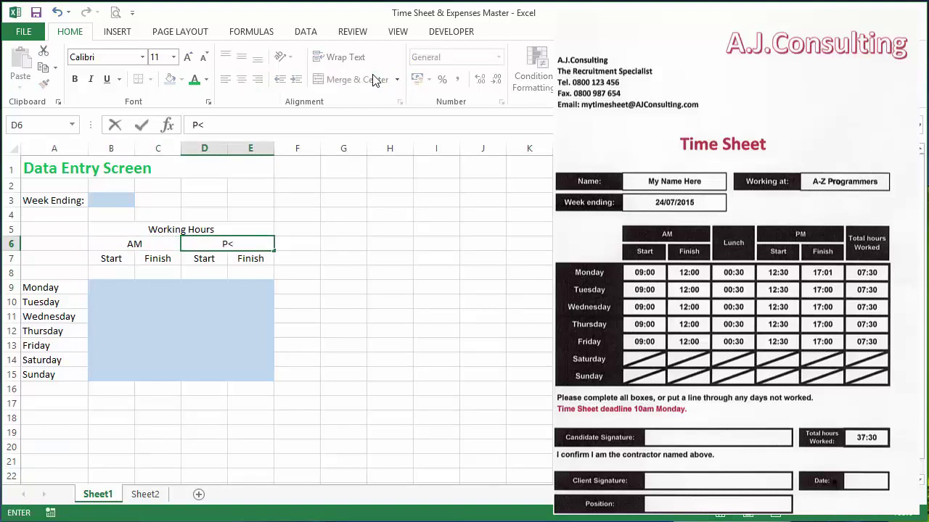
type("M")
key("Return")
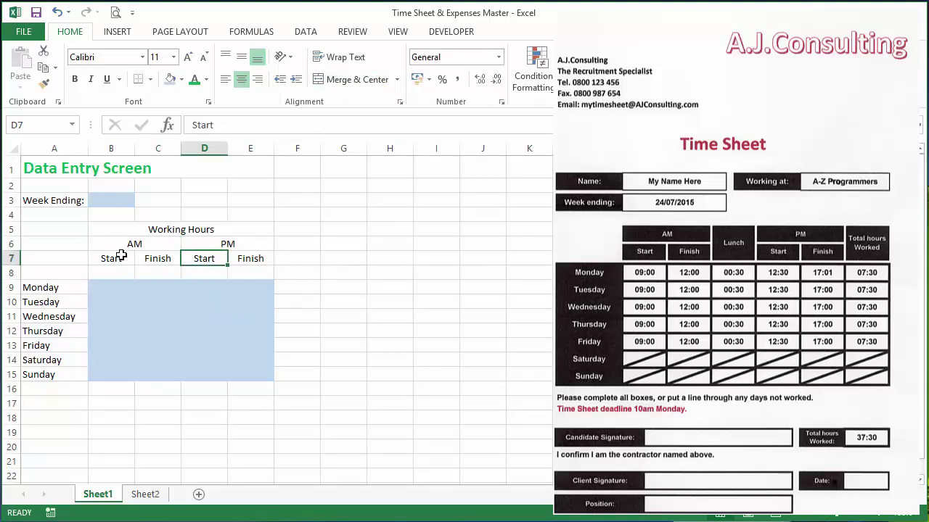
Step: Select the heading, the table and each Start/Finish column in turn to check the layout
left_click(158, 233)
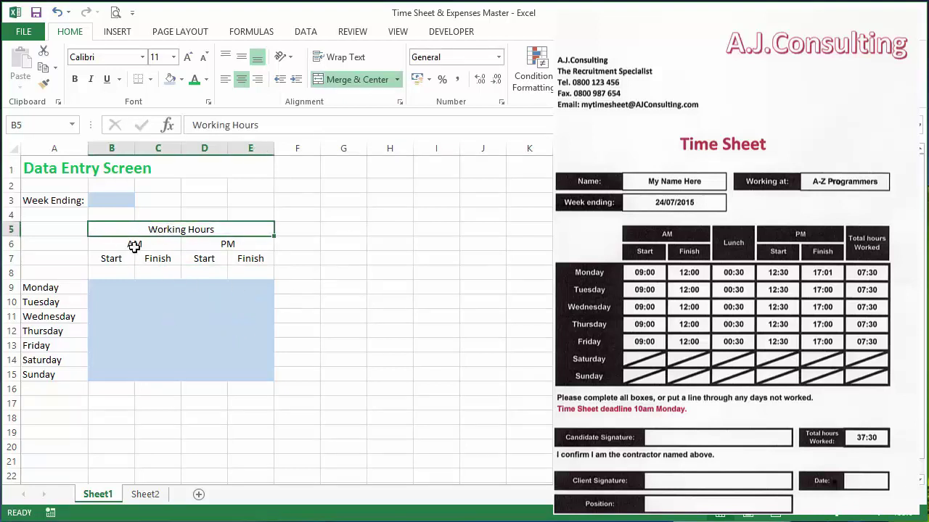
left_click(176, 375, "shift")
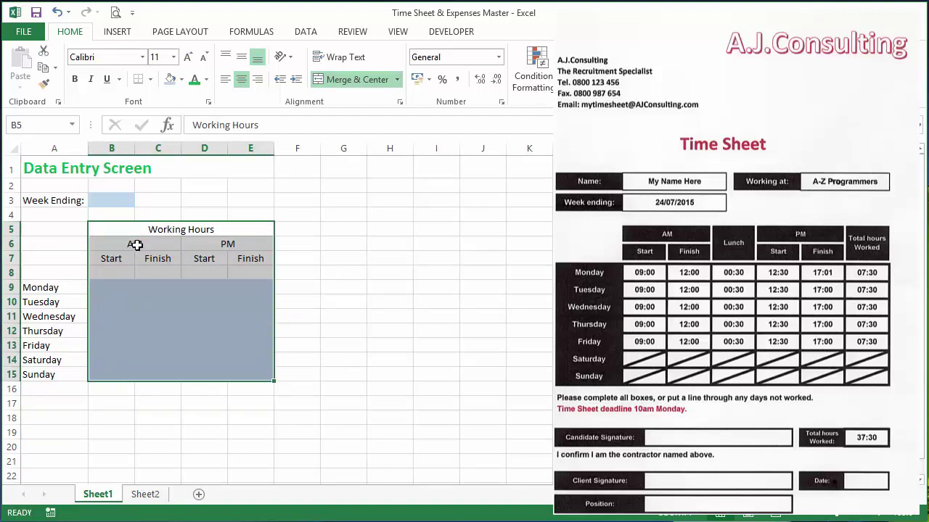
left_click_drag(137, 245, 159, 376)
left_click_drag(225, 242, 224, 379)
left_click_drag(124, 263, 135, 360)
left_click_drag(166, 259, 175, 371)
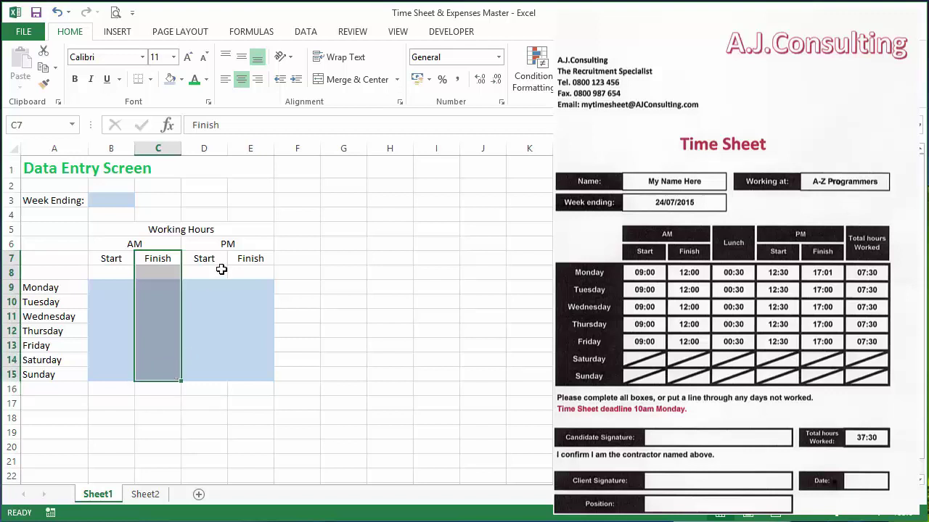
left_click_drag(210, 262, 207, 377)
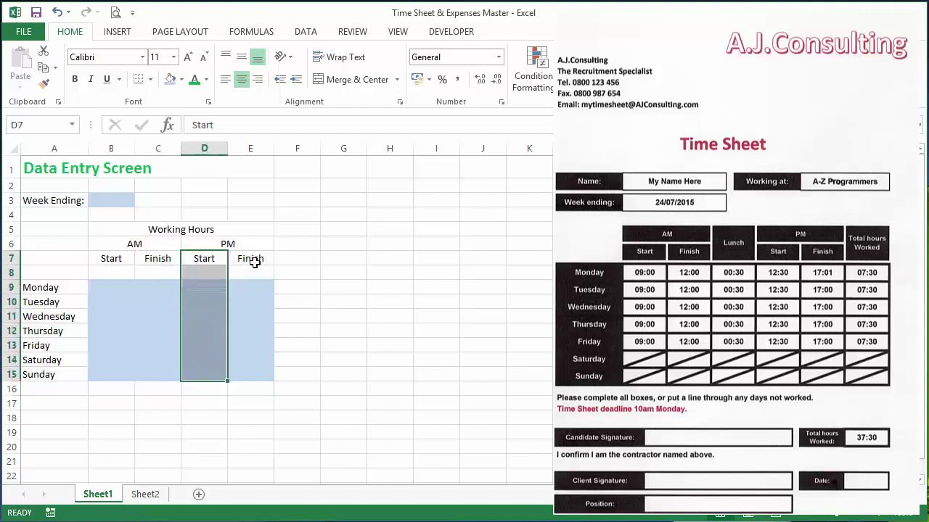
left_click_drag(250, 262, 249, 375)
left_click(318, 339)
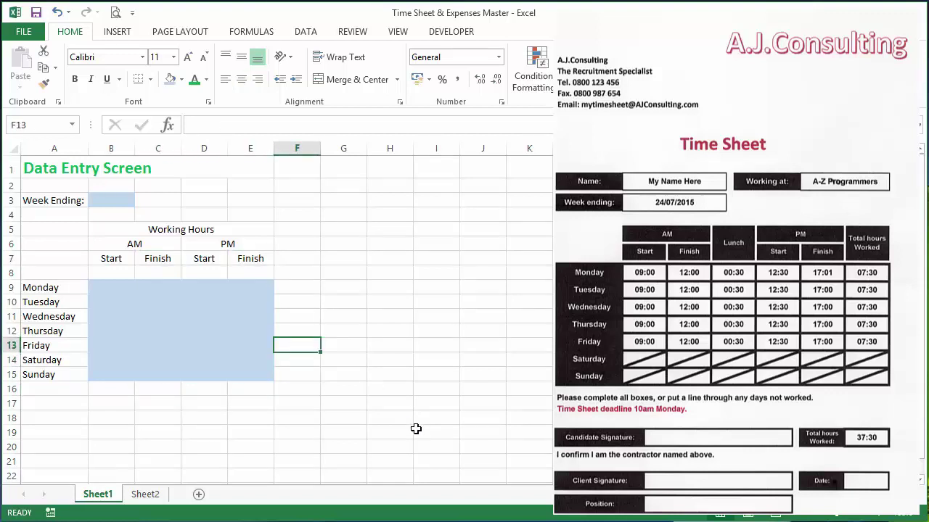